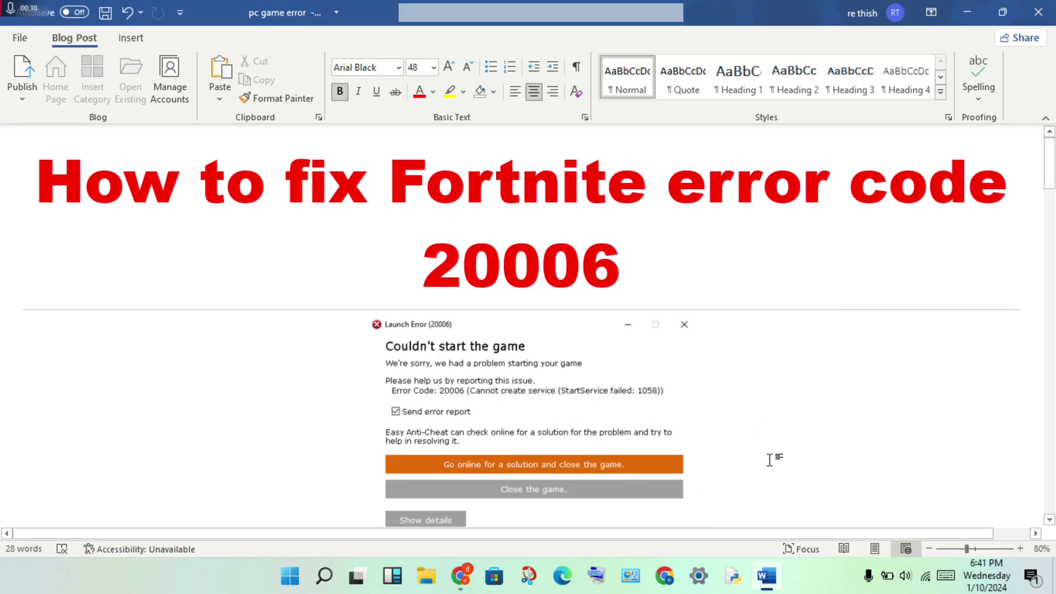
{"action": "scroll", "coordinate": [770, 460], "scroll_direction": "down", "scroll_amount": 1}
{"action": "scroll", "coordinate": [770, 459], "scroll_direction": "down", "scroll_amount": 4}
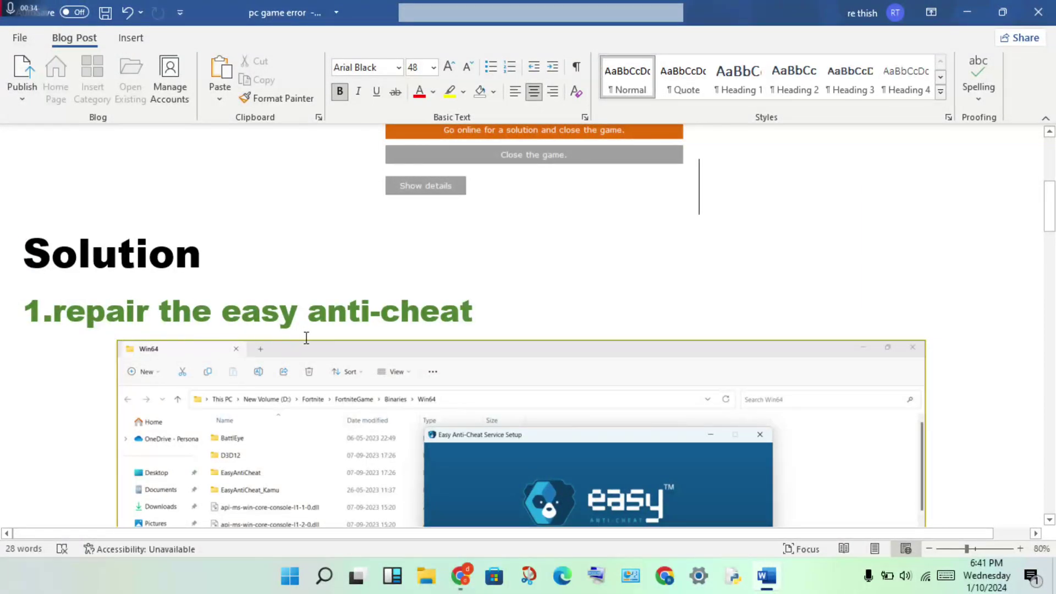
{"action": "scroll", "coordinate": [498, 347], "scroll_direction": "down", "scroll_amount": 1}
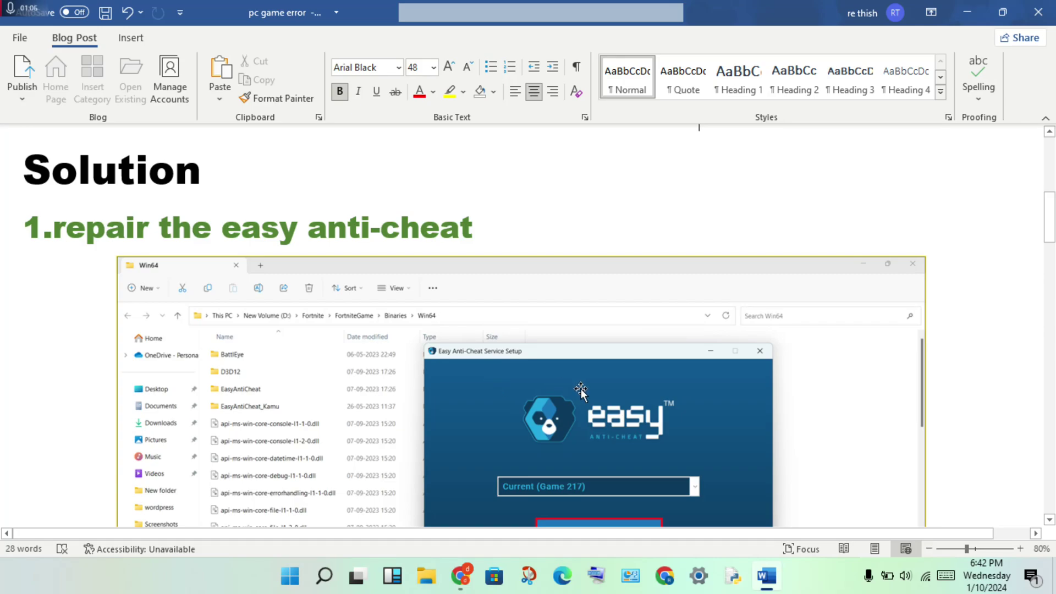
{"action": "scroll", "coordinate": [580, 388], "scroll_direction": "down", "scroll_amount": 2}
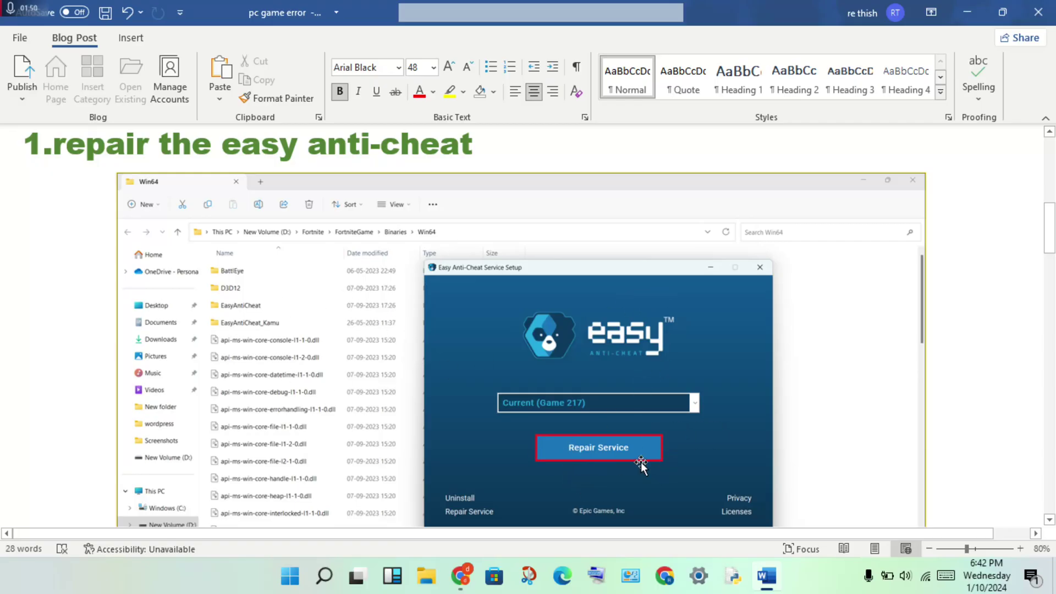
{"action": "scroll", "coordinate": [853, 367], "scroll_direction": "down", "scroll_amount": 5}
{"action": "scroll", "coordinate": [855, 371], "scroll_direction": "down", "scroll_amount": 3}
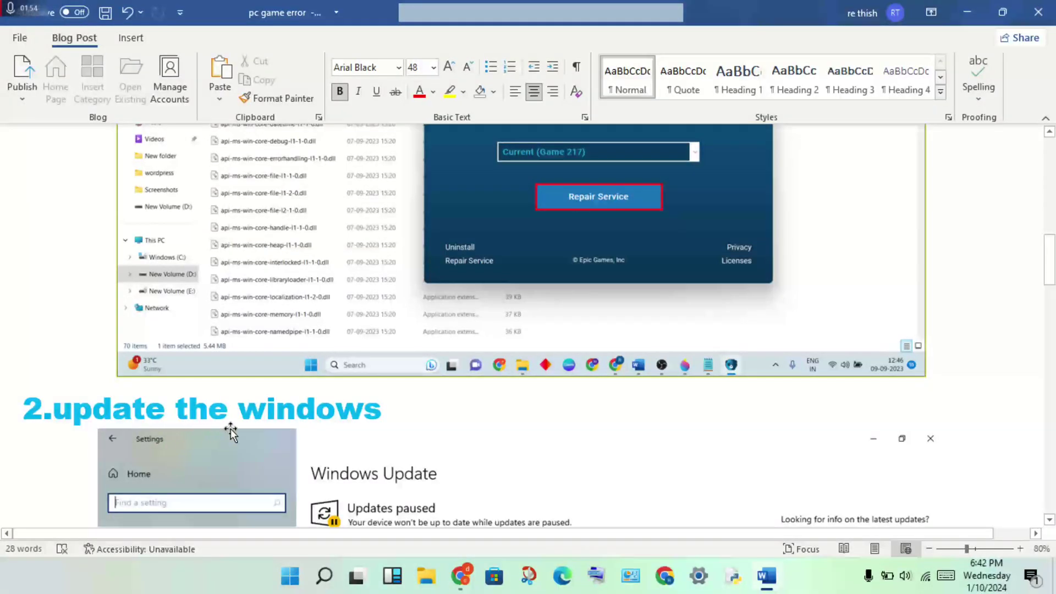
{"action": "scroll", "coordinate": [459, 418], "scroll_direction": "down", "scroll_amount": 3}
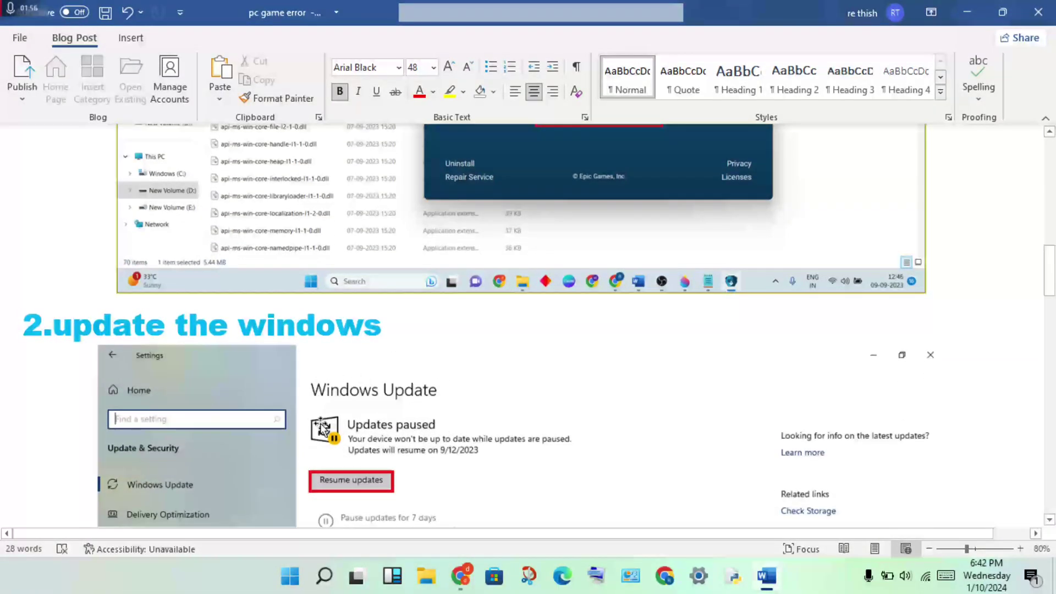
{"action": "scroll", "coordinate": [567, 391], "scroll_direction": "down", "scroll_amount": 5}
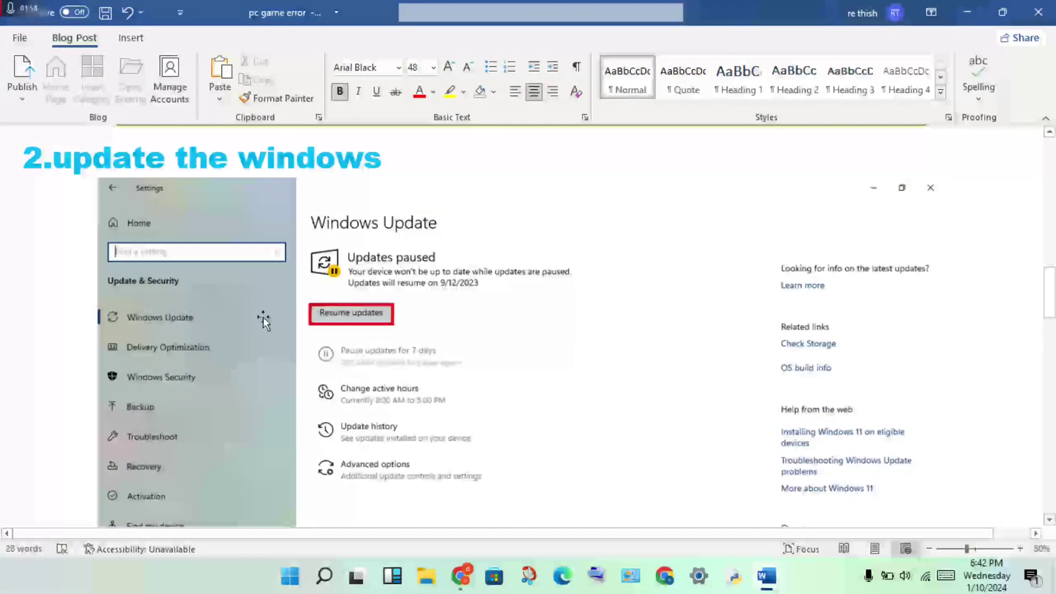
{"action": "scroll", "coordinate": [528, 361], "scroll_direction": "down", "scroll_amount": 7}
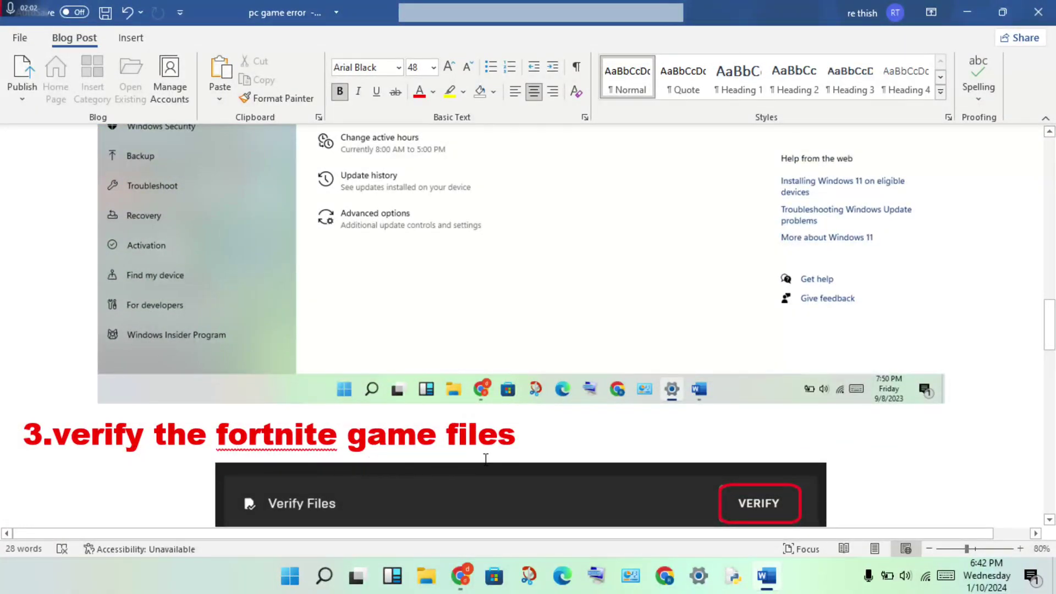
{"action": "scroll", "coordinate": [531, 434], "scroll_direction": "down", "scroll_amount": 2}
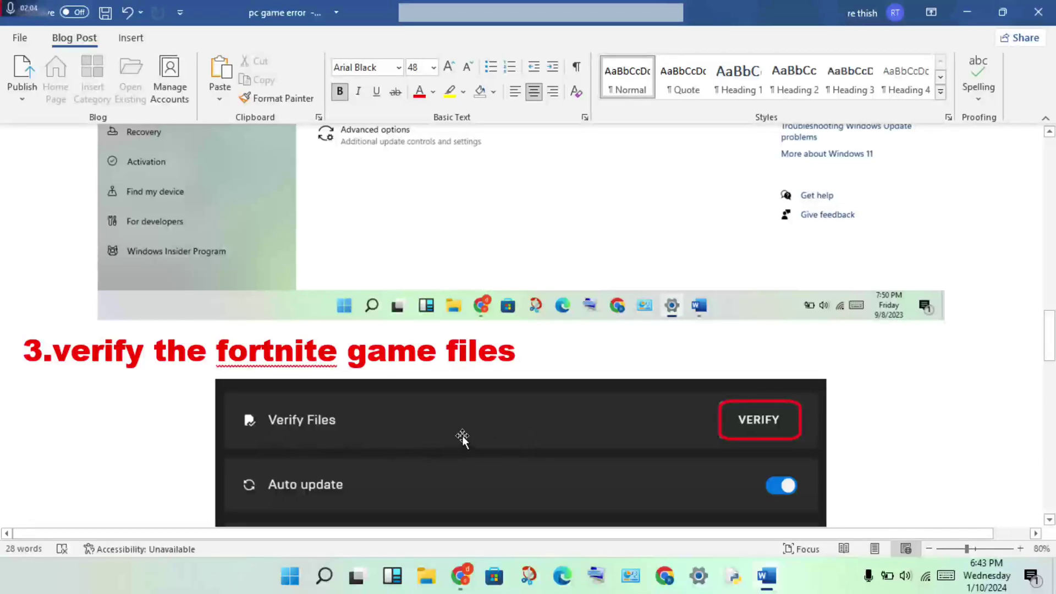
{"action": "scroll", "coordinate": [462, 435], "scroll_direction": "up", "scroll_amount": 5}
{"action": "scroll", "coordinate": [405, 205], "scroll_direction": "up", "scroll_amount": 2}
{"action": "scroll", "coordinate": [352, 303], "scroll_direction": "up", "scroll_amount": 2}
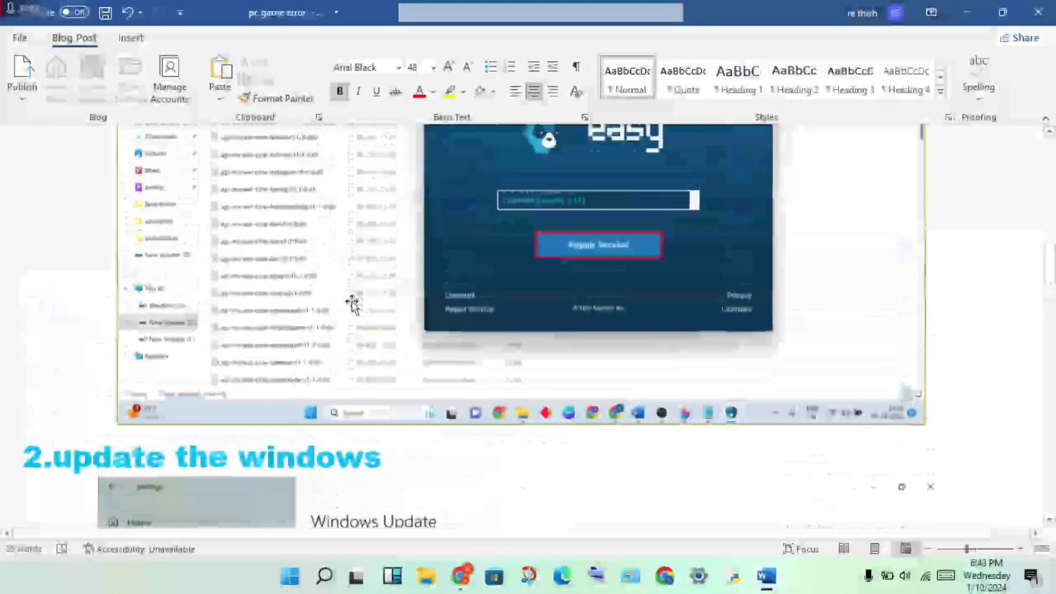
{"action": "scroll", "coordinate": [594, 366], "scroll_direction": "down", "scroll_amount": 1}
{"action": "scroll", "coordinate": [593, 367], "scroll_direction": "down", "scroll_amount": 3}
{"action": "scroll", "coordinate": [593, 366], "scroll_direction": "down", "scroll_amount": 5}
{"action": "scroll", "coordinate": [593, 369], "scroll_direction": "down", "scroll_amount": 3}
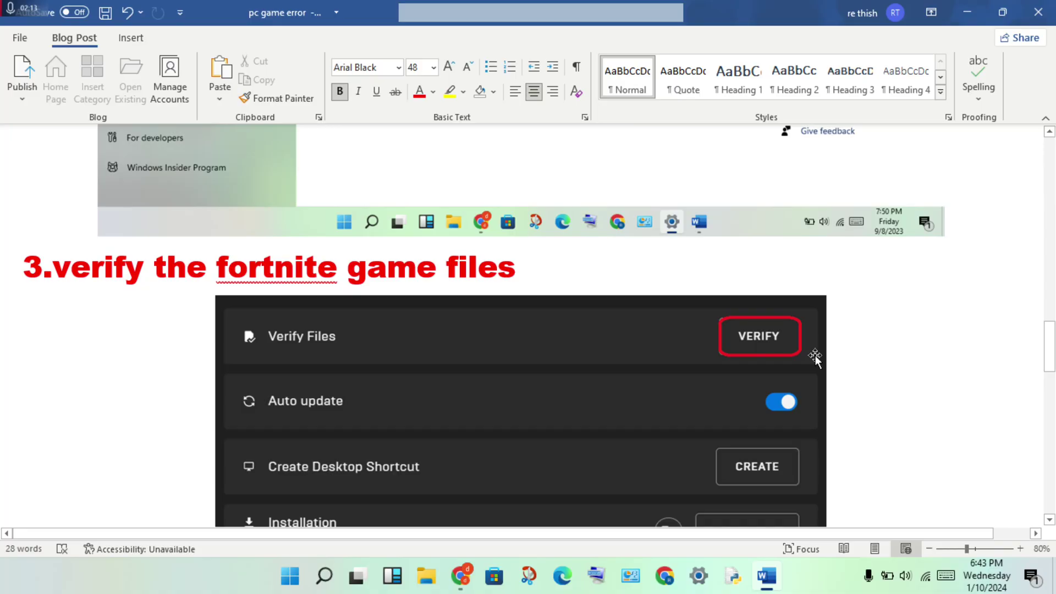
{"action": "scroll", "coordinate": [818, 355], "scroll_direction": "down", "scroll_amount": 2}
{"action": "scroll", "coordinate": [820, 358], "scroll_direction": "down", "scroll_amount": 3}
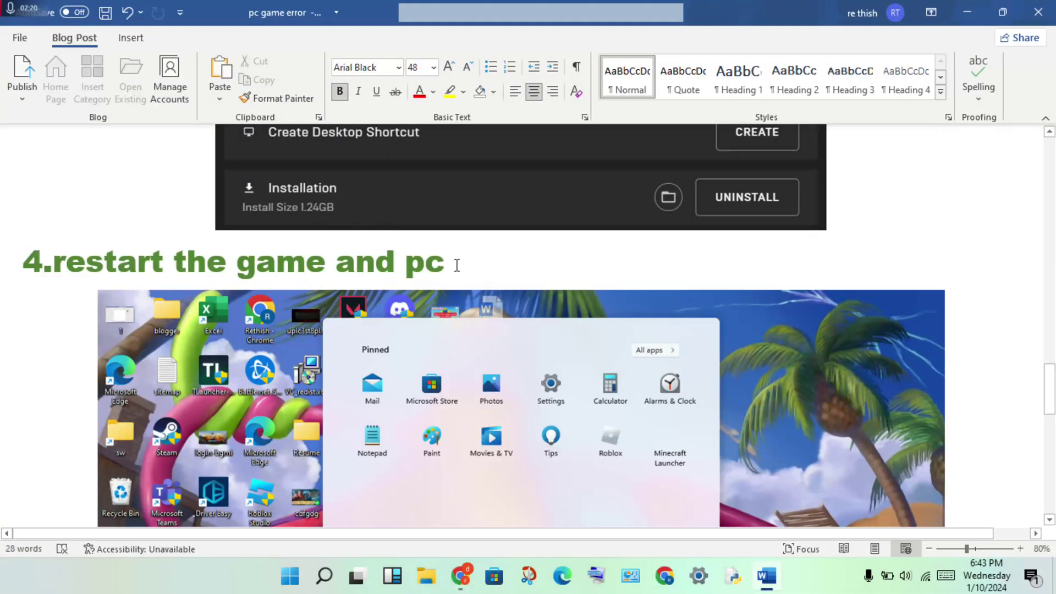
{"action": "scroll", "coordinate": [551, 318], "scroll_direction": "down", "scroll_amount": 4}
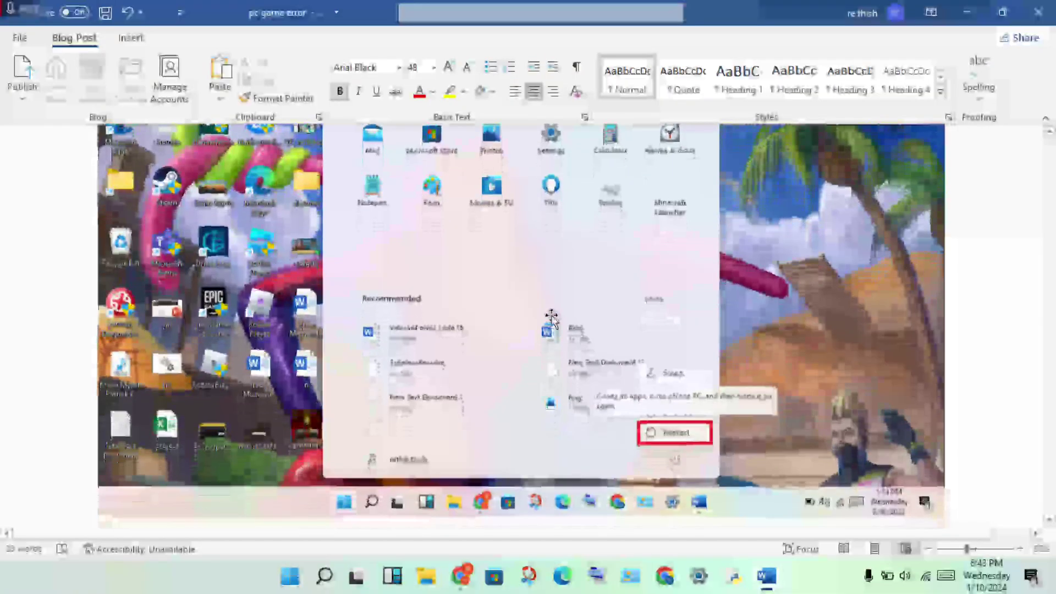
{"action": "scroll", "coordinate": [551, 318], "scroll_direction": "down", "scroll_amount": 1}
{"action": "scroll", "coordinate": [549, 316], "scroll_direction": "down", "scroll_amount": 3}
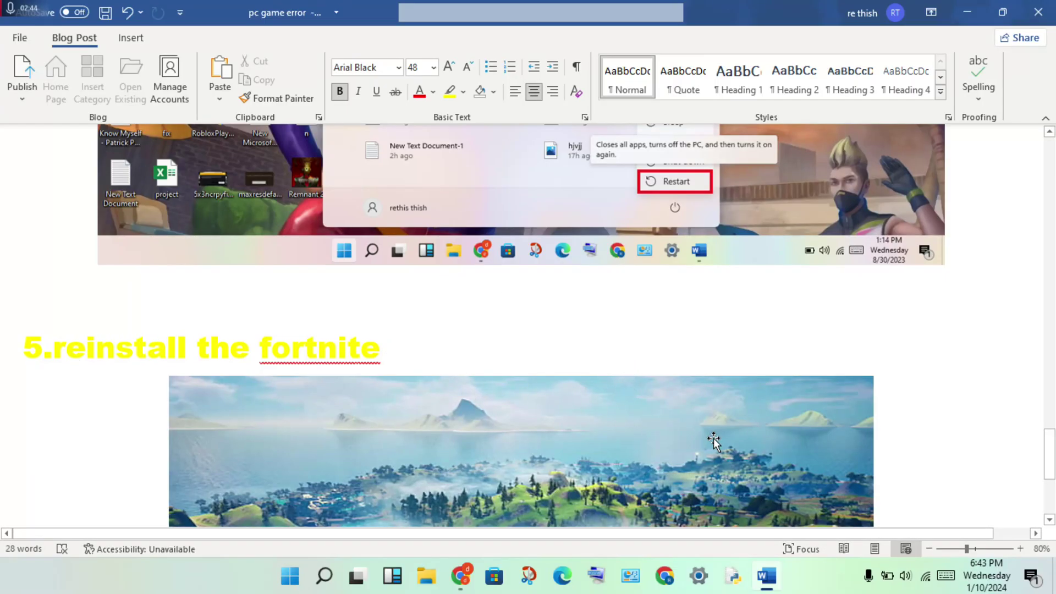
{"action": "scroll", "coordinate": [714, 442], "scroll_direction": "down", "scroll_amount": 5}
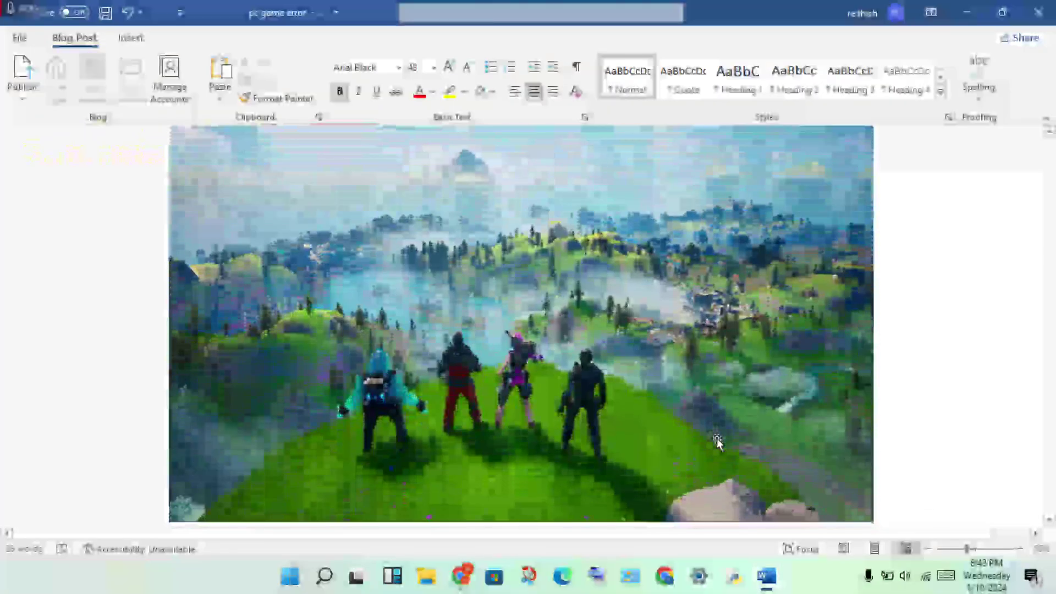